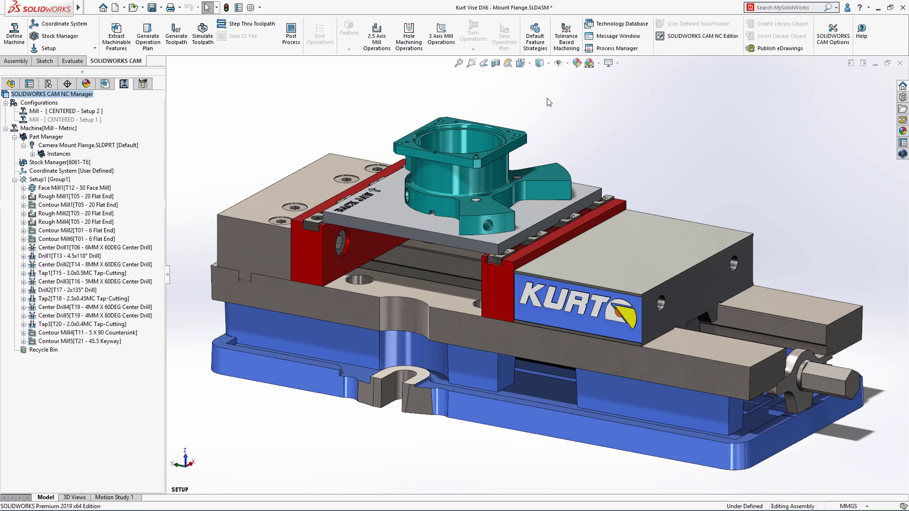
Switch to the STOCK view and activate the Mill configuration "CENTERED - Setup 1"
{"action": "left_click", "coordinate": [530, 63]}
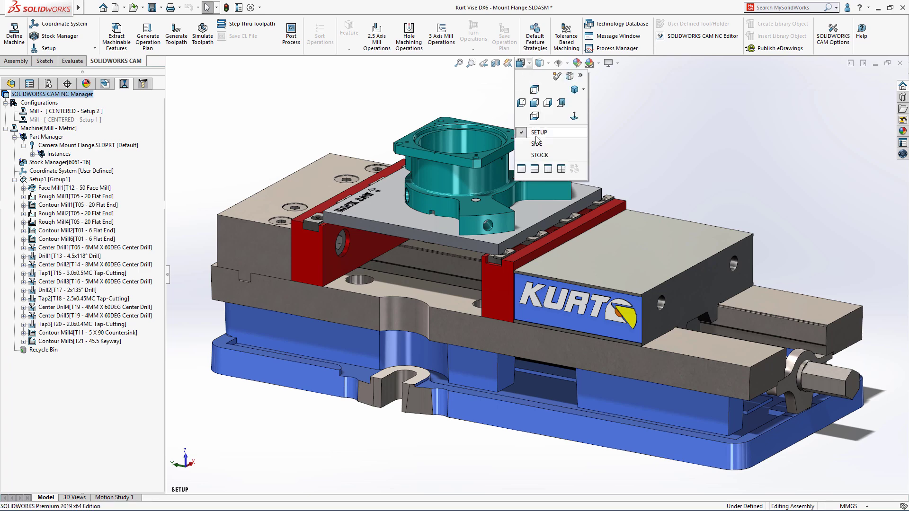
{"action": "left_click", "coordinate": [538, 152]}
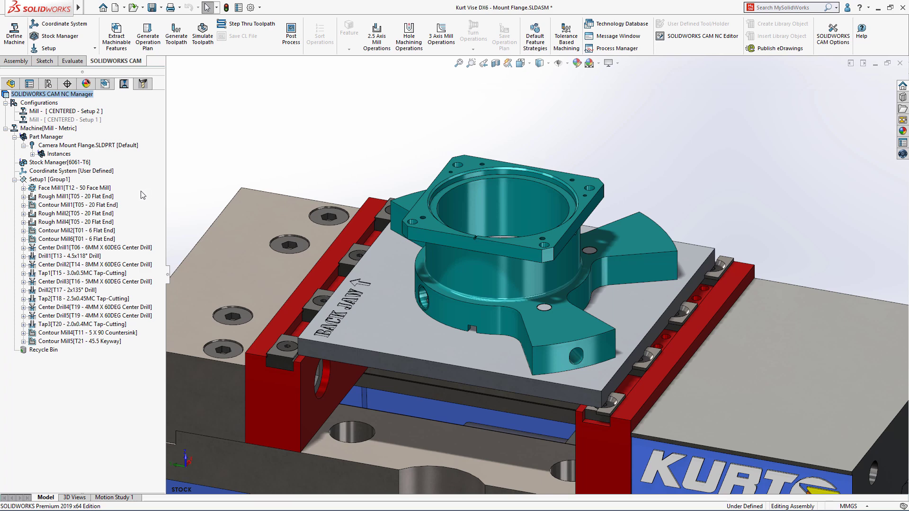
{"action": "mouse_move", "coordinate": [102, 207]}
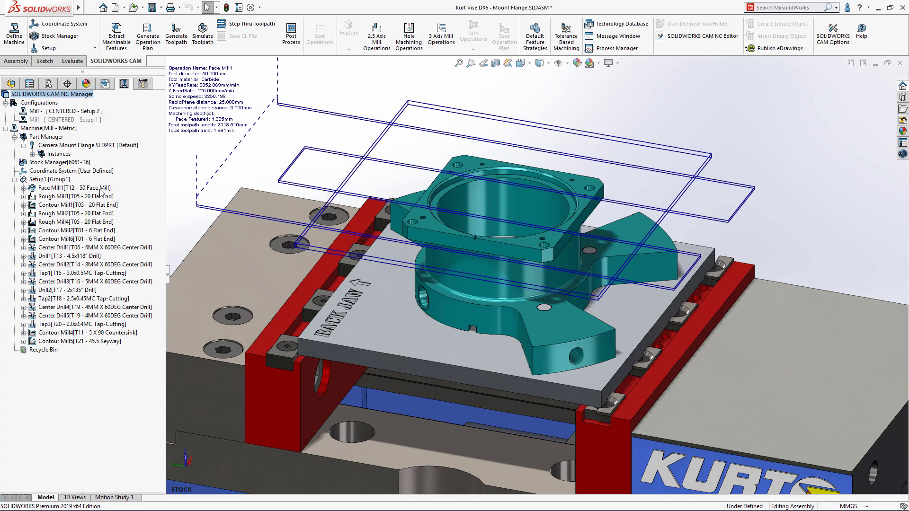
{"action": "double_click", "coordinate": [90, 124]}
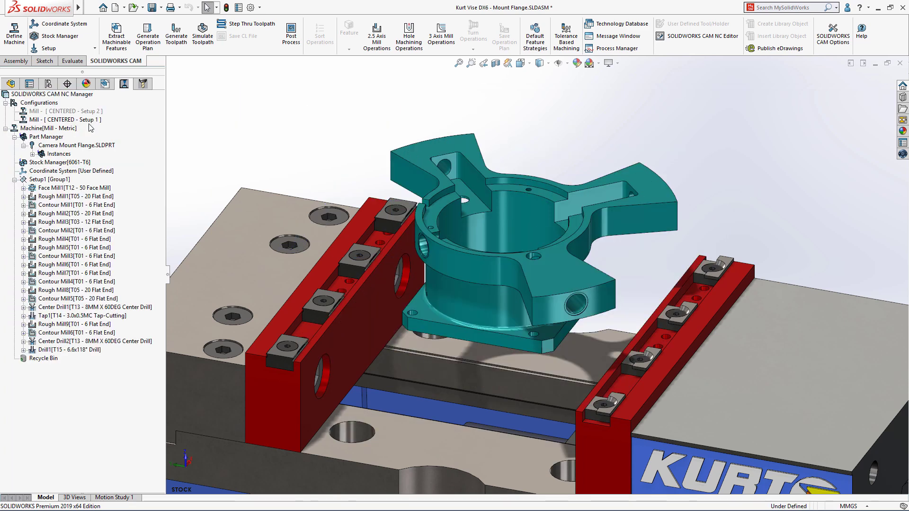
Open the Contour Mill1 operation definition and, in the SIDE view, move its tool preview down beside the flange to the deepest toolpath pass
{"action": "mouse_move", "coordinate": [94, 191]}
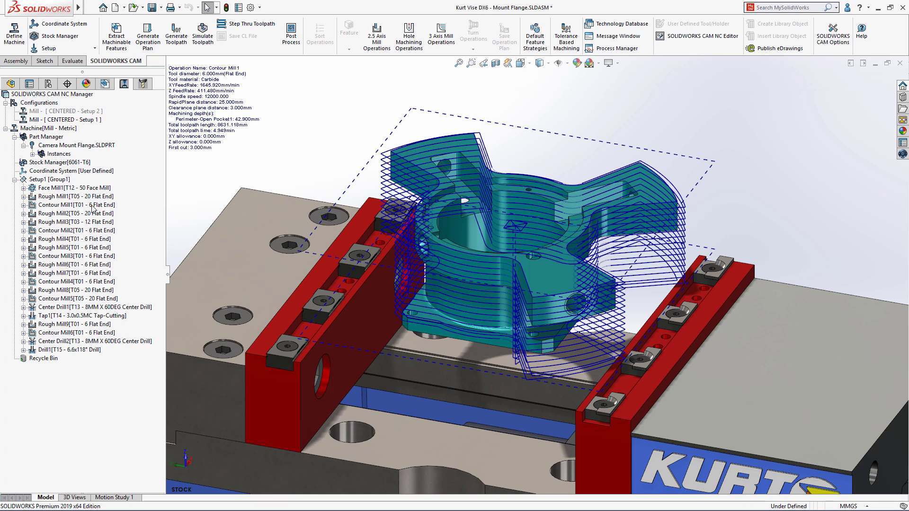
{"action": "right_click", "coordinate": [92, 206]}
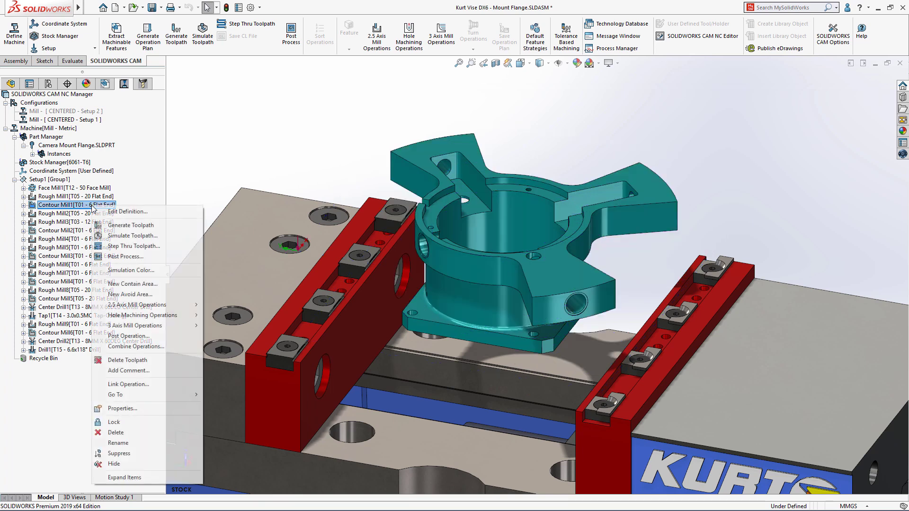
{"action": "left_click", "coordinate": [136, 212]}
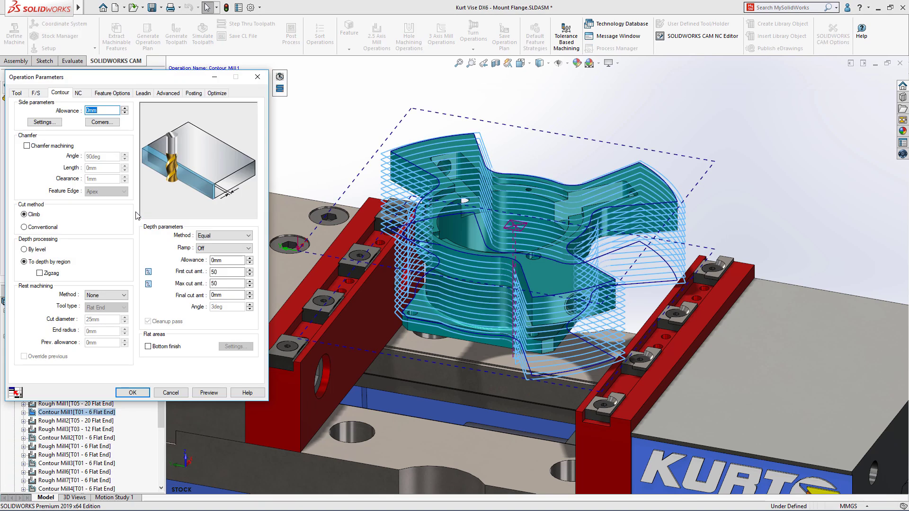
{"action": "left_click", "coordinate": [530, 63]}
{"action": "left_click", "coordinate": [534, 135]}
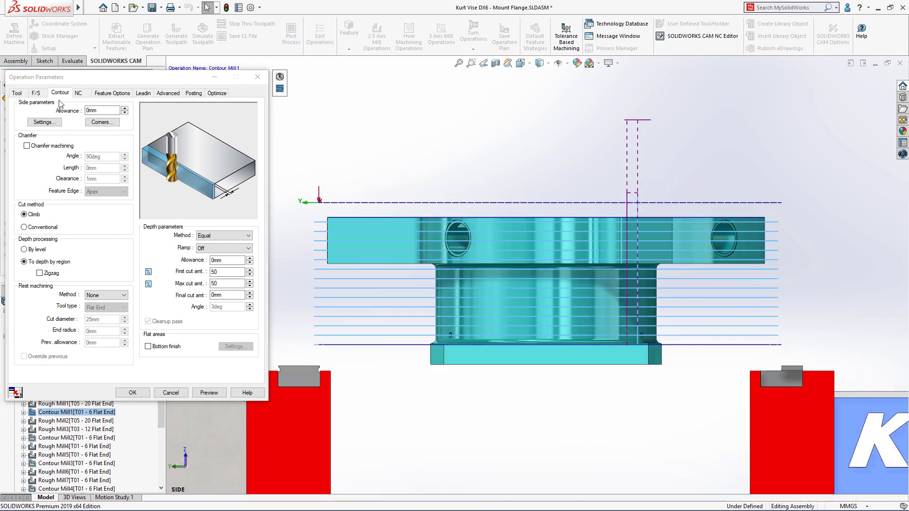
{"action": "left_click", "coordinate": [17, 93]}
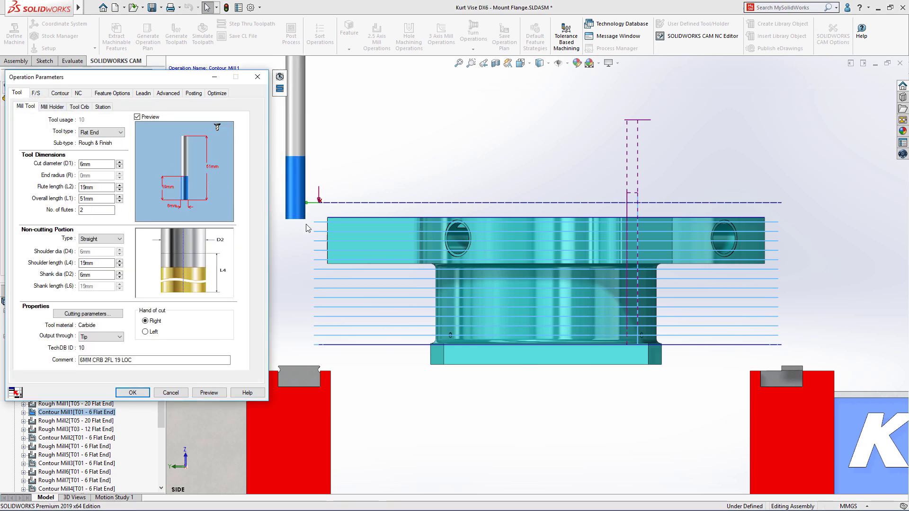
{"action": "left_click_drag", "start_coordinate": [309, 228], "coordinate": [414, 350]}
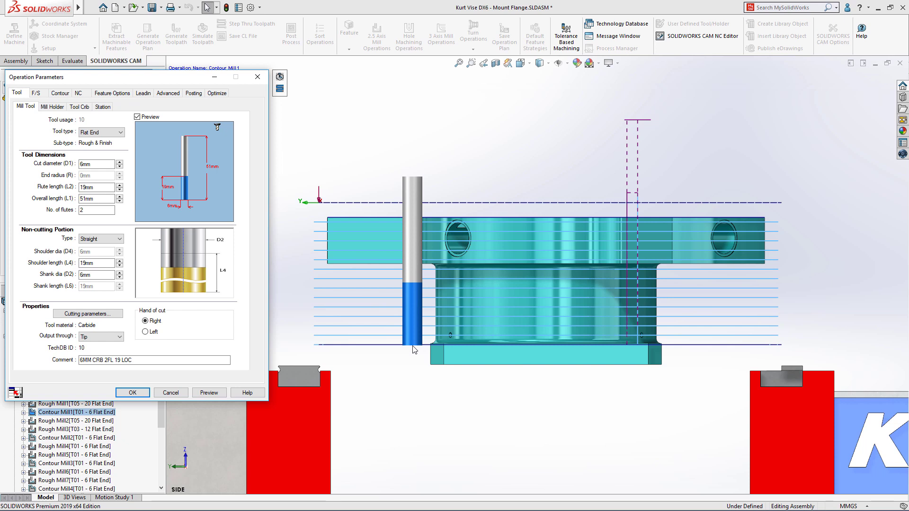
Make the flat end mill a Neck type with 80 mm overall length, 4 mm shoulder diameter and 49 mm shank length
{"action": "left_click", "coordinate": [104, 239]}
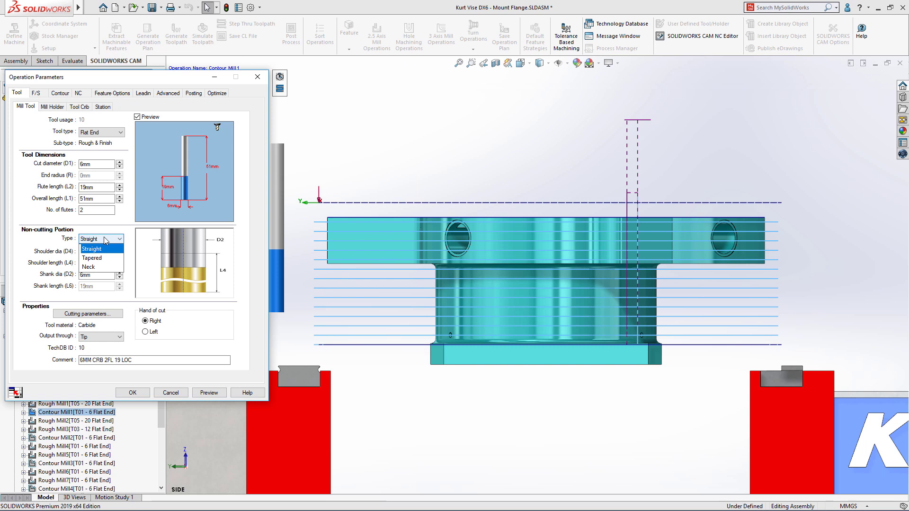
{"action": "left_click", "coordinate": [102, 268]}
{"action": "double_click", "coordinate": [96, 199]}
{"action": "type", "text": "8"}
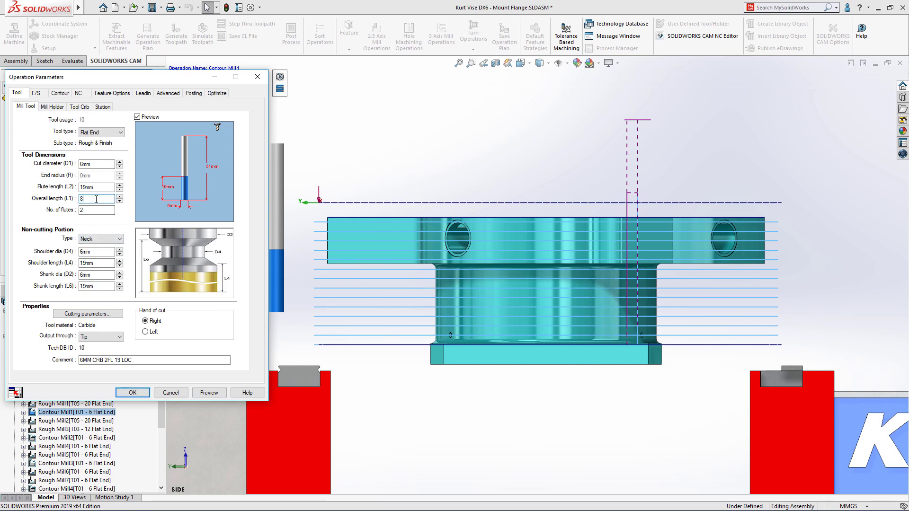
{"action": "type", "text": "0"}
{"action": "double_click", "coordinate": [98, 251]}
{"action": "type", "text": "4"}
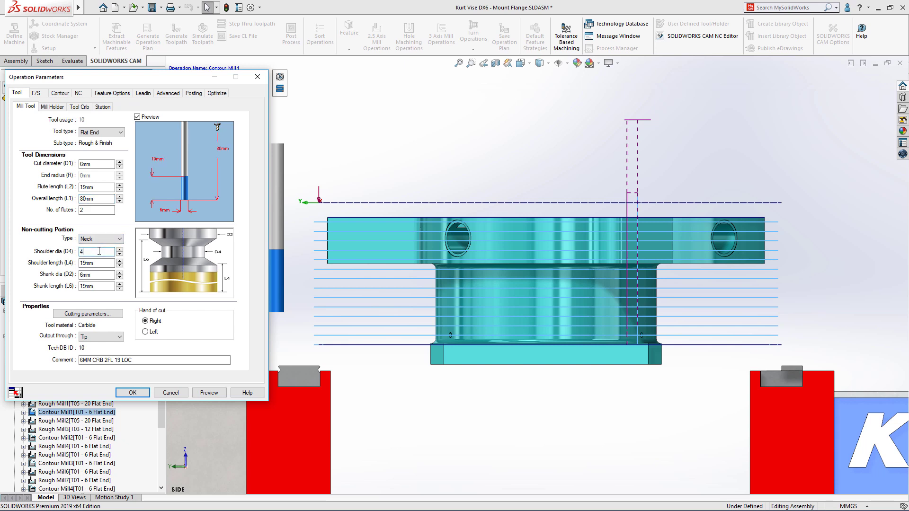
{"action": "left_click", "coordinate": [98, 264]}
{"action": "double_click", "coordinate": [96, 285]}
{"action": "type", "text": "49"}
{"action": "left_click", "coordinate": [97, 275]}
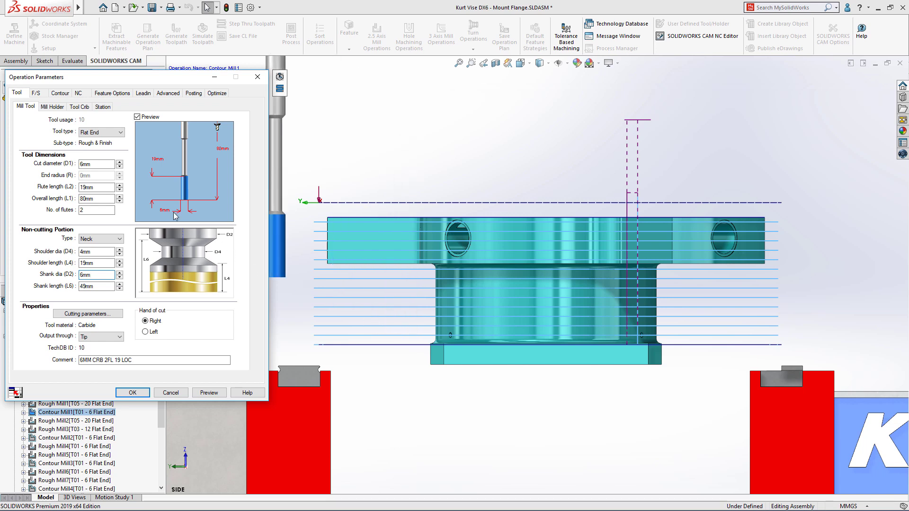
Set the mill holder's tool protrusion to 55 mm
{"action": "left_click", "coordinate": [53, 107]}
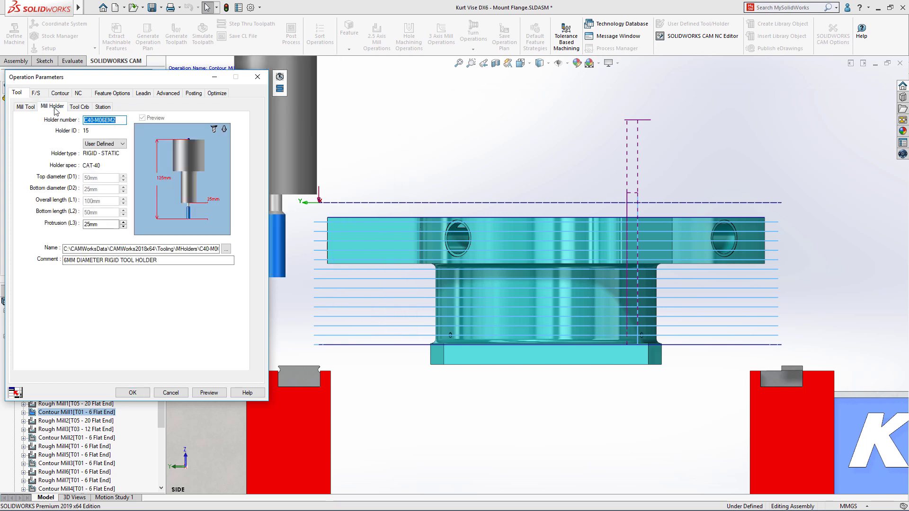
{"action": "double_click", "coordinate": [94, 225]}
{"action": "type", "text": "55"}
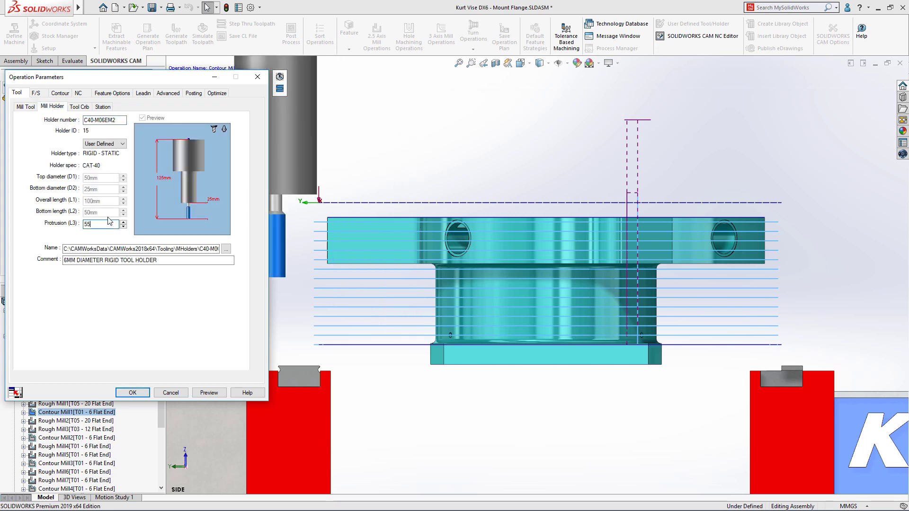
{"action": "key", "text": "Tab"}
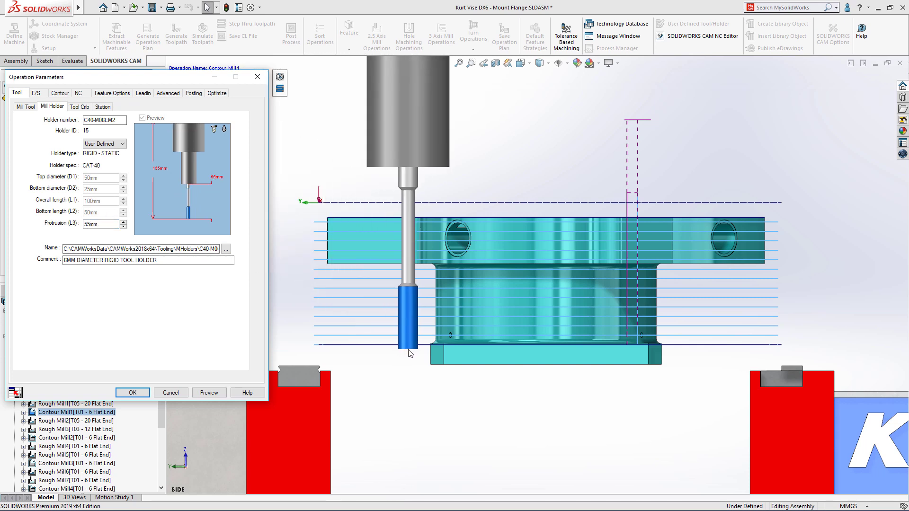
Enable corner slowdown for Contour Mill1 and accept the operation parameters, adding the modified cutter as a new tool
{"action": "left_click", "coordinate": [37, 93]}
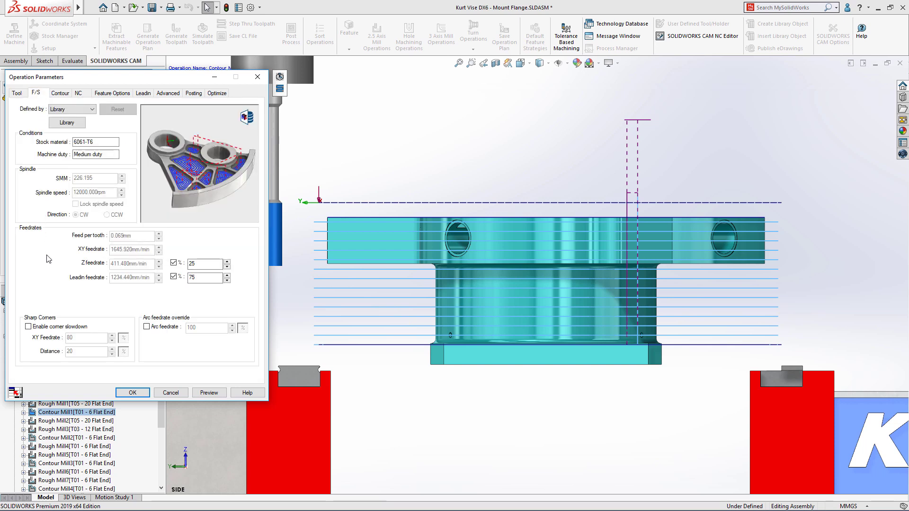
{"action": "left_click", "coordinate": [28, 327]}
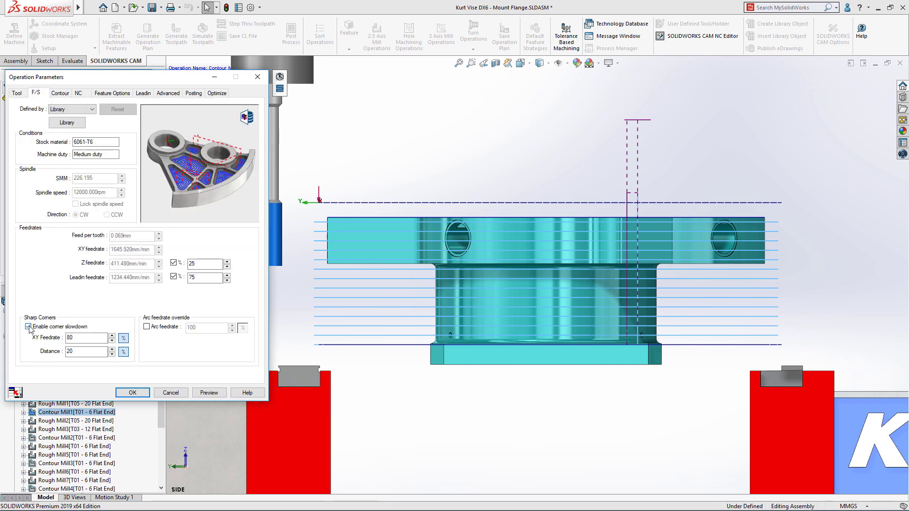
{"action": "left_click", "coordinate": [133, 393]}
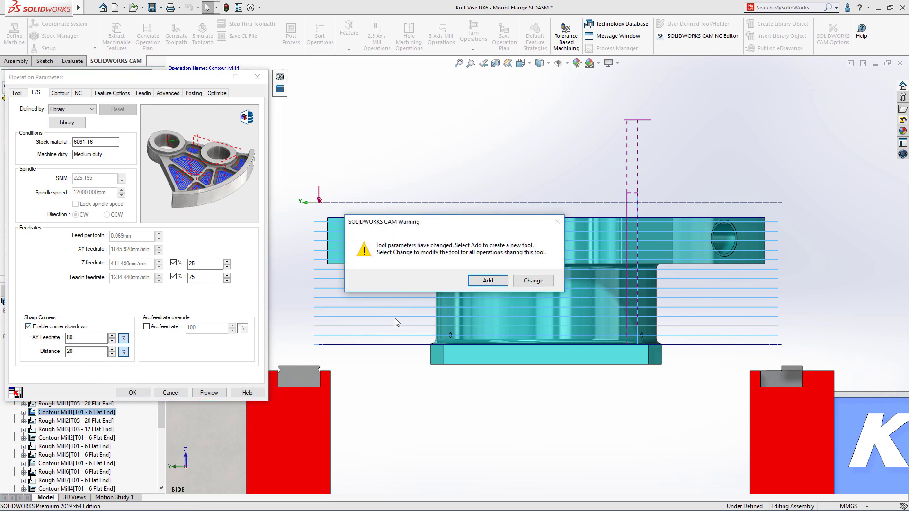
{"action": "left_click", "coordinate": [488, 281]}
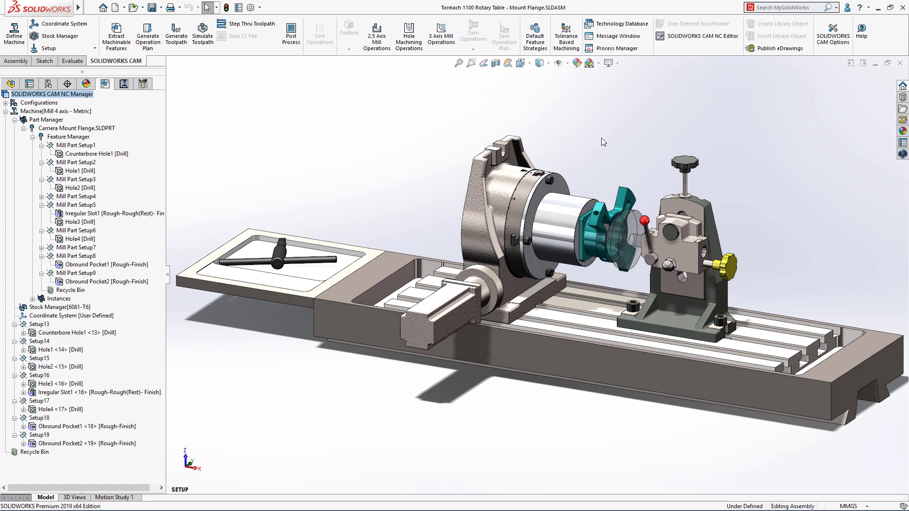
Open the mill's Default Feature Strategies in the Technology Database
{"action": "left_click_drag", "start_coordinate": [521, 163], "coordinate": [695, 292]}
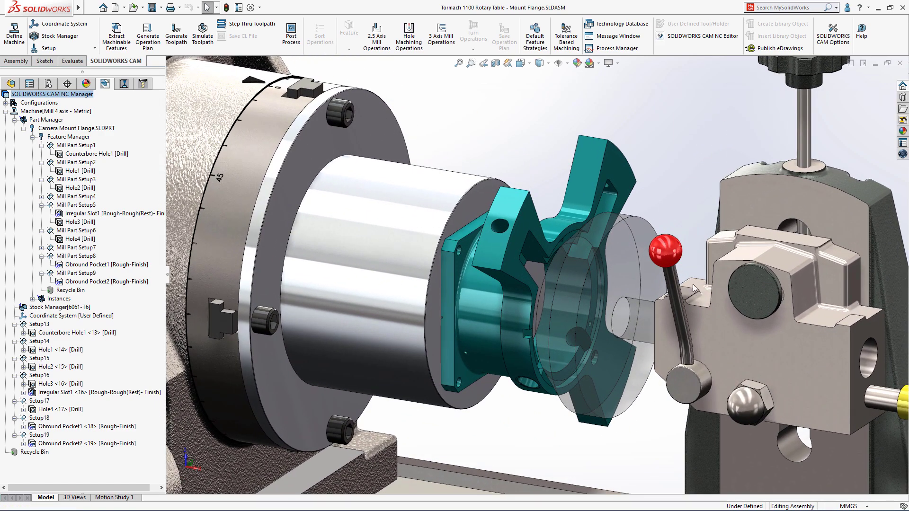
{"action": "left_click", "coordinate": [619, 24]}
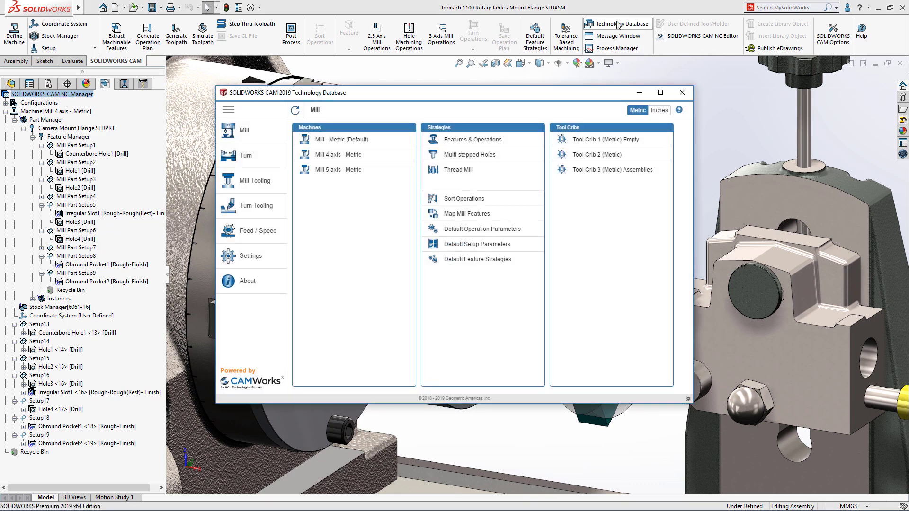
{"action": "left_click", "coordinate": [484, 260]}
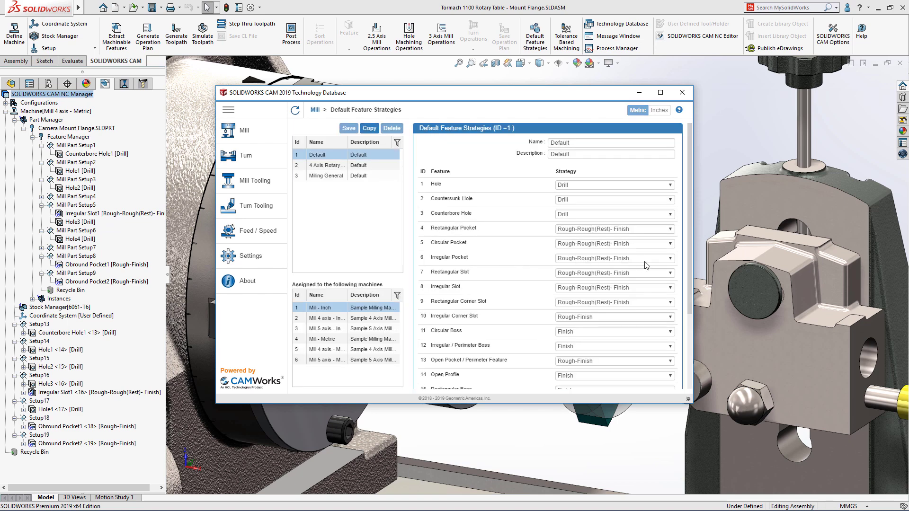
{"action": "mouse_move", "coordinate": [692, 261]}
{"action": "left_mouse_down"}
{"action": "mouse_move", "coordinate": [693, 315]}
{"action": "mouse_move", "coordinate": [690, 255]}
{"action": "left_mouse_up"}
In the 4 Axis Rotary Table strategies, set Rectangular Corner Slot to Rough-Finish-EdgeBreak and Circular Boss to Finish-EdgeBreak, and save
{"action": "left_click", "coordinate": [335, 166]}
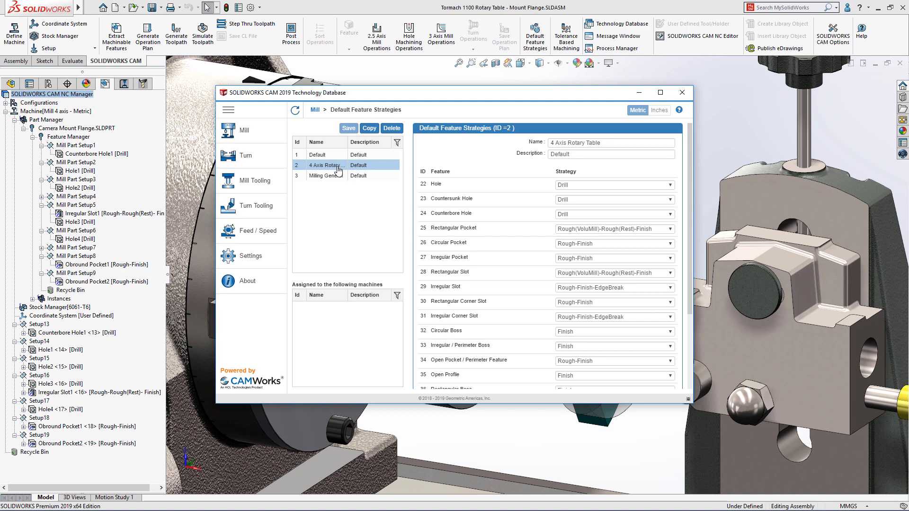
{"action": "left_click", "coordinate": [582, 303]}
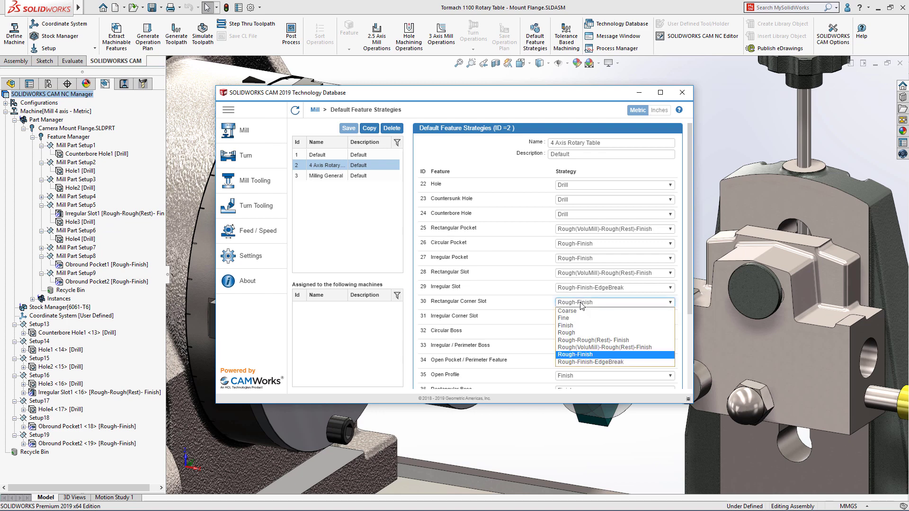
{"action": "left_click", "coordinate": [580, 362]}
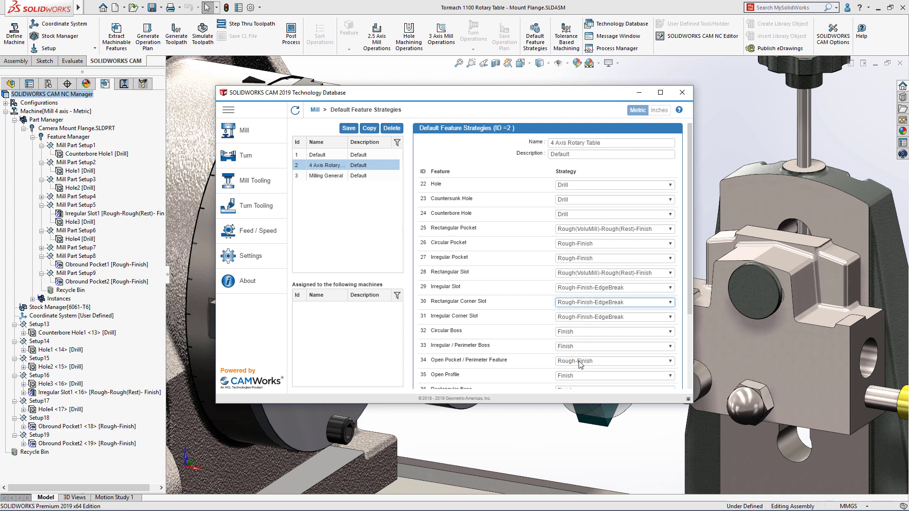
{"action": "left_click", "coordinate": [590, 333]}
{"action": "left_click", "coordinate": [589, 369]}
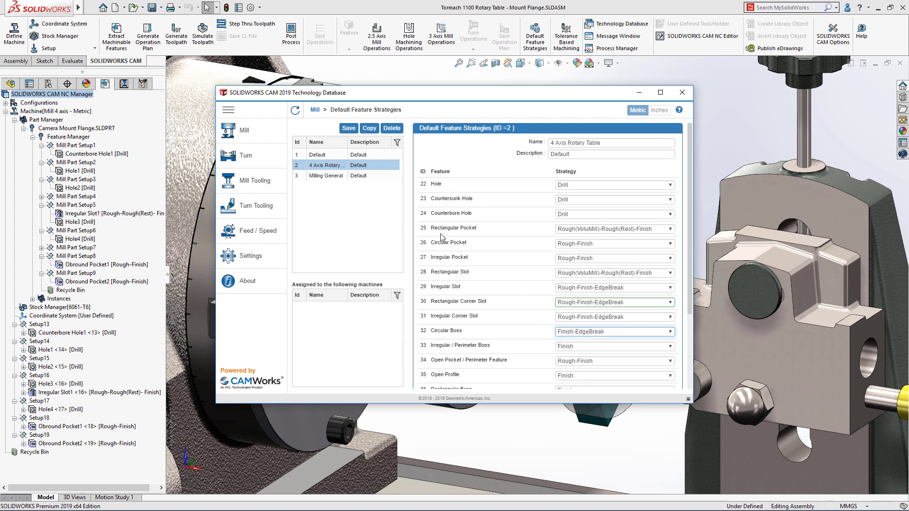
{"action": "left_click", "coordinate": [349, 129]}
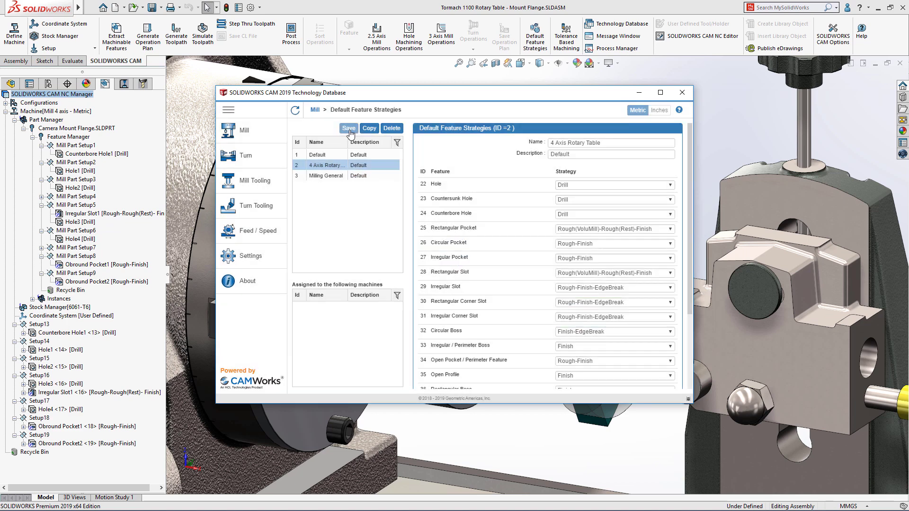
Assign the 4 Axis Rotary Table default feature strategies to the Mill 4 axis - Metric machine and close the Technology Database
{"action": "left_click", "coordinate": [244, 130]}
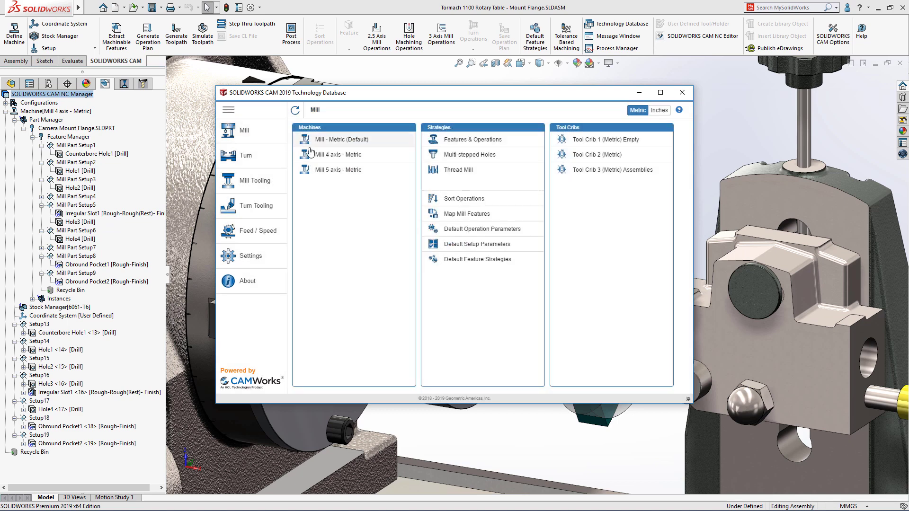
{"action": "left_click", "coordinate": [337, 156]}
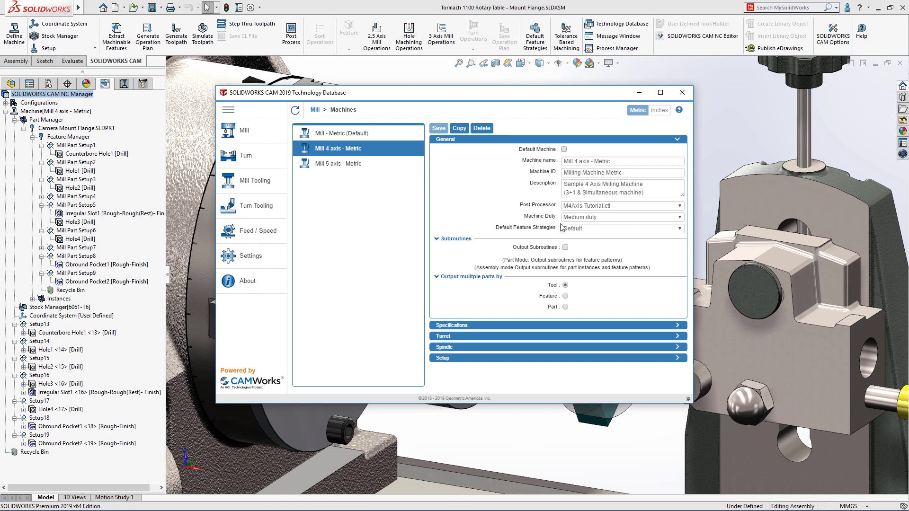
{"action": "left_click", "coordinate": [579, 230]}
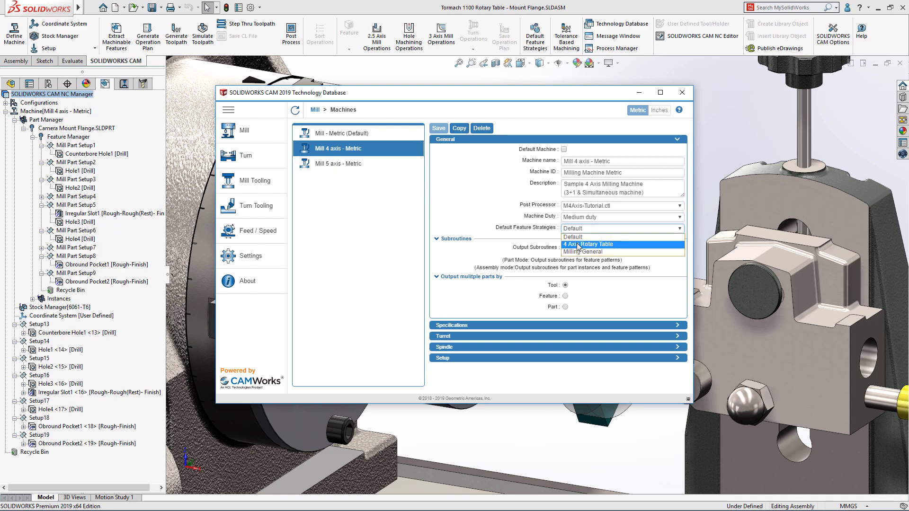
{"action": "left_click", "coordinate": [578, 245]}
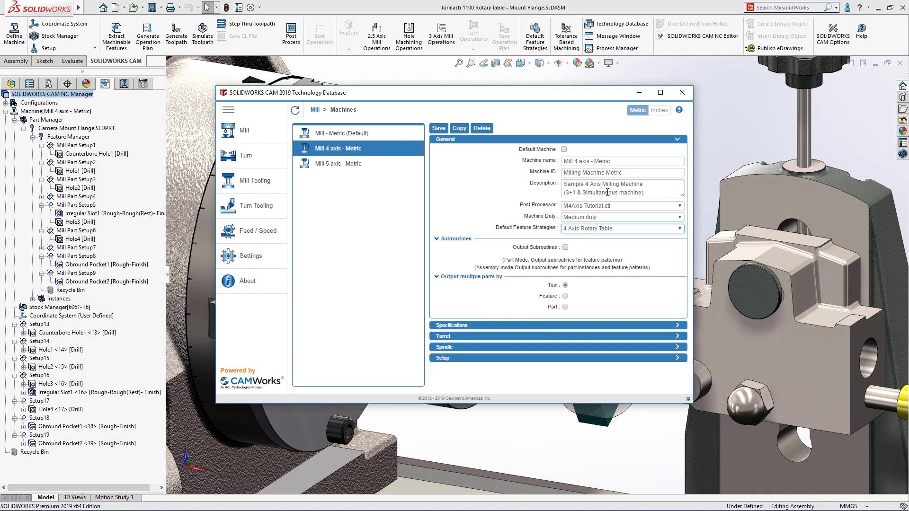
{"action": "left_click", "coordinate": [682, 93]}
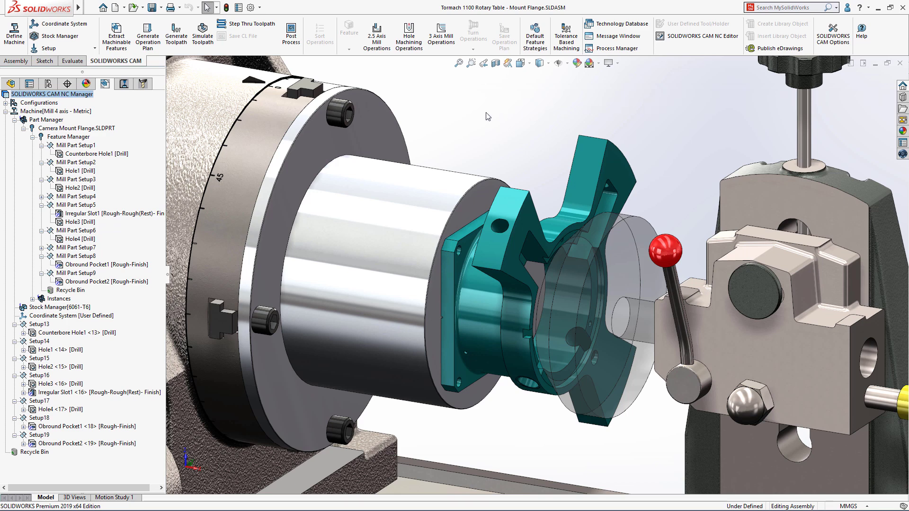
Edit the end conditions of the Hole2 feature in Mill Part Setup3, setting Direction 1 to Blind at 2 mm
{"action": "right_click_drag", "start_coordinate": [487, 116], "coordinate": [512, 145]}
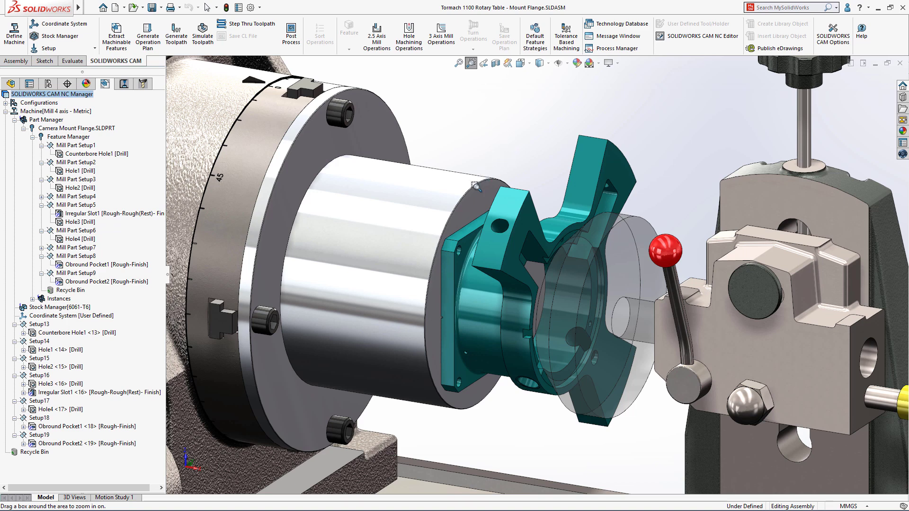
{"action": "left_click_drag", "start_coordinate": [391, 282], "coordinate": [542, 420]}
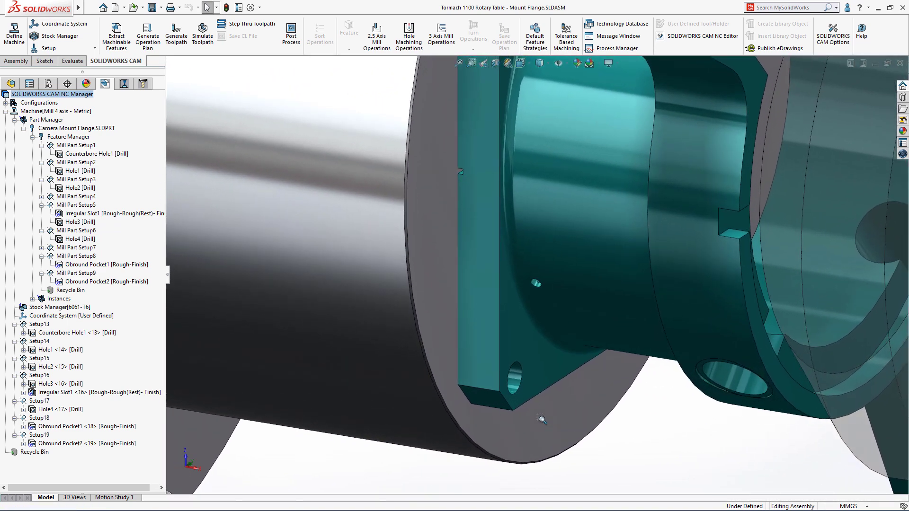
{"action": "right_click", "coordinate": [85, 190]}
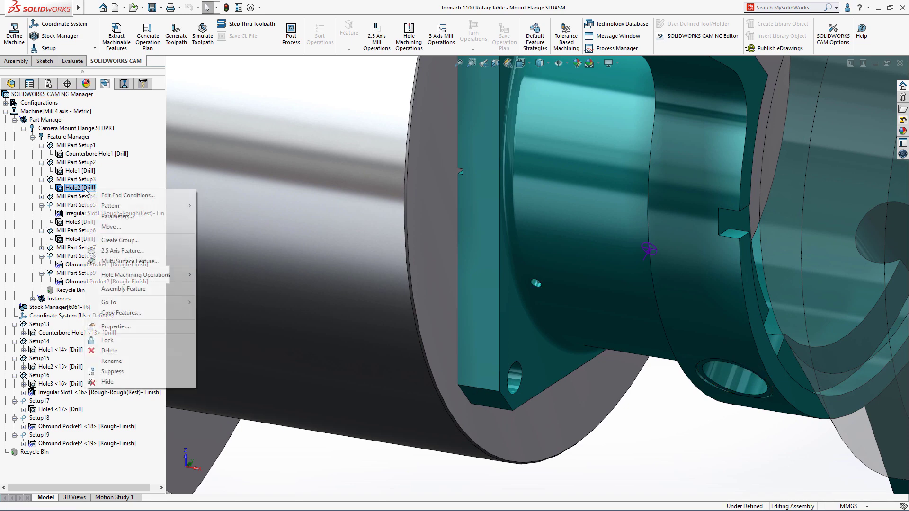
{"action": "left_click", "coordinate": [114, 195]}
{"action": "left_click", "coordinate": [91, 238]}
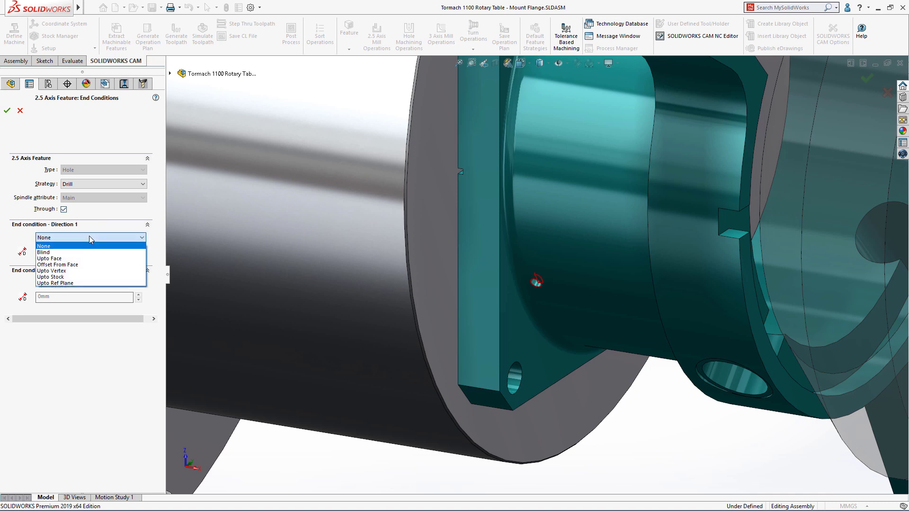
{"action": "left_click", "coordinate": [90, 252]}
{"action": "double_click", "coordinate": [60, 251]}
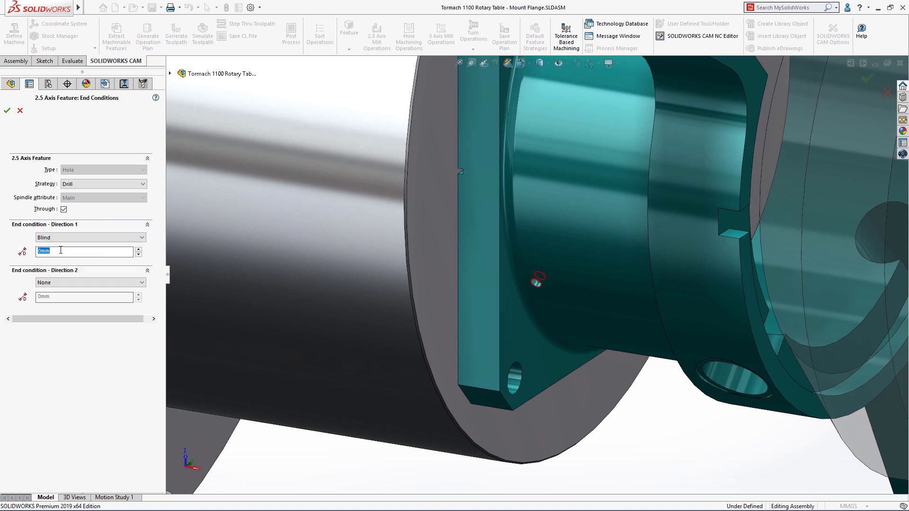
{"action": "type", "text": "2"}
Set Hole2's Direction 2 end condition to Blind at 3 mm and accept the end conditions
{"action": "left_click", "coordinate": [54, 282]}
{"action": "left_click", "coordinate": [53, 295]}
{"action": "double_click", "coordinate": [54, 296]}
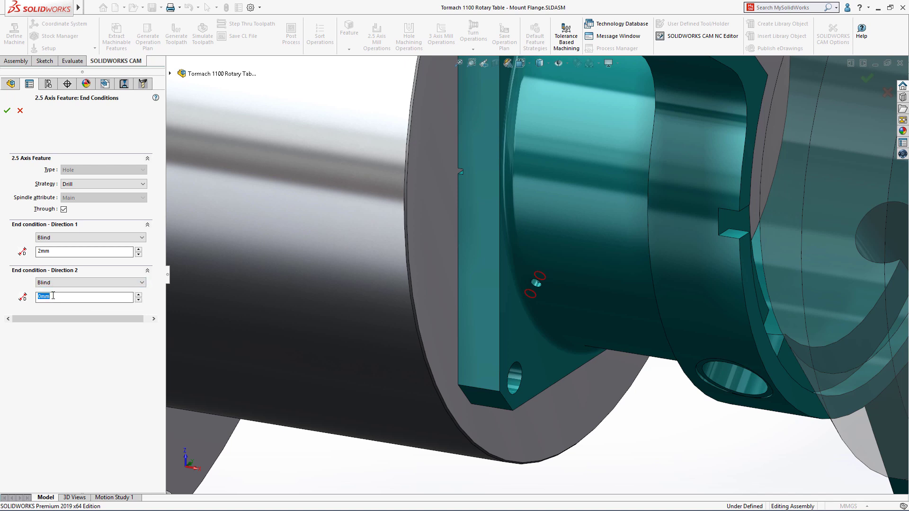
{"action": "type", "text": "3"}
{"action": "key", "text": "Return"}
{"action": "left_click", "coordinate": [10, 110]}
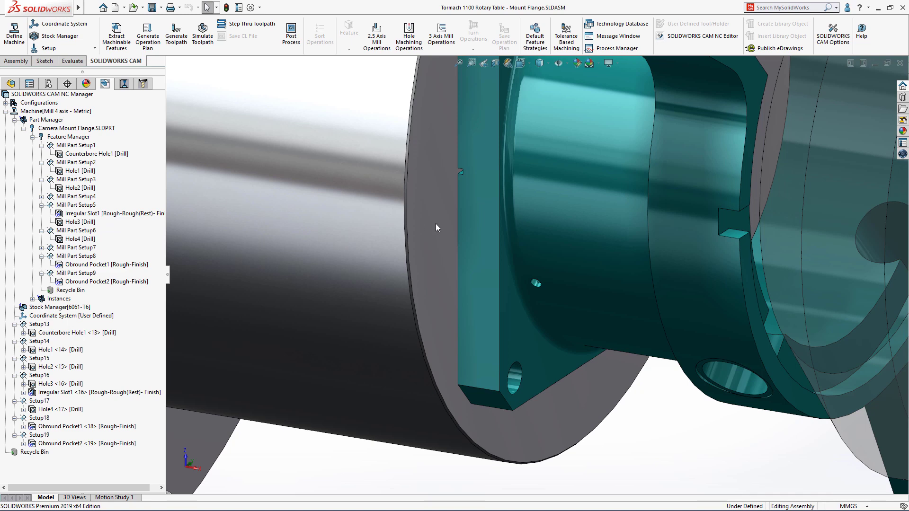
Open the Move Feature settings for Obround Pocket2 in Mill Part Setup9
{"action": "middle_click_drag", "start_coordinate": [560, 228], "coordinate": [526, 404]}
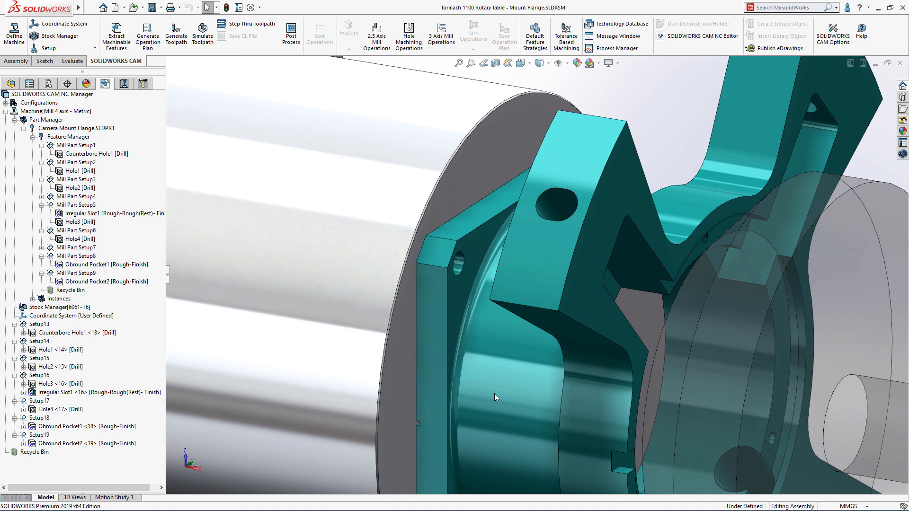
{"action": "right_click", "coordinate": [112, 282]}
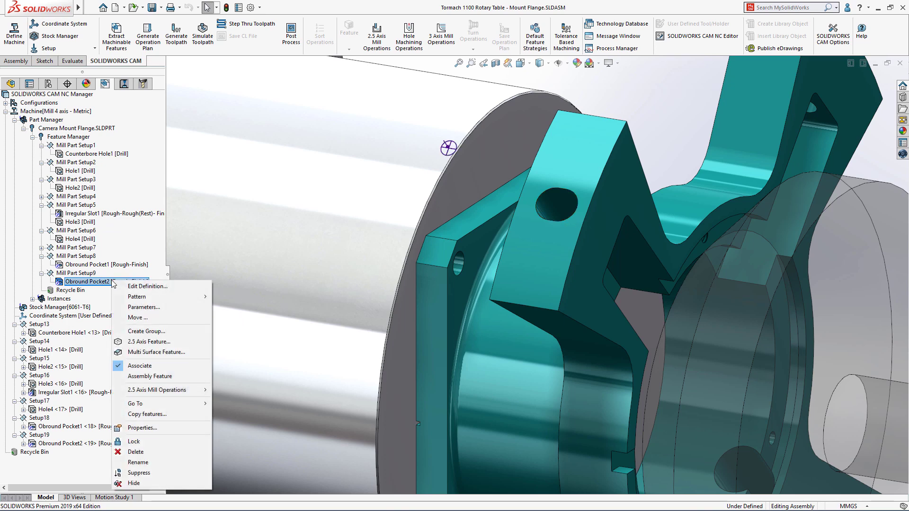
{"action": "left_click", "coordinate": [137, 317]}
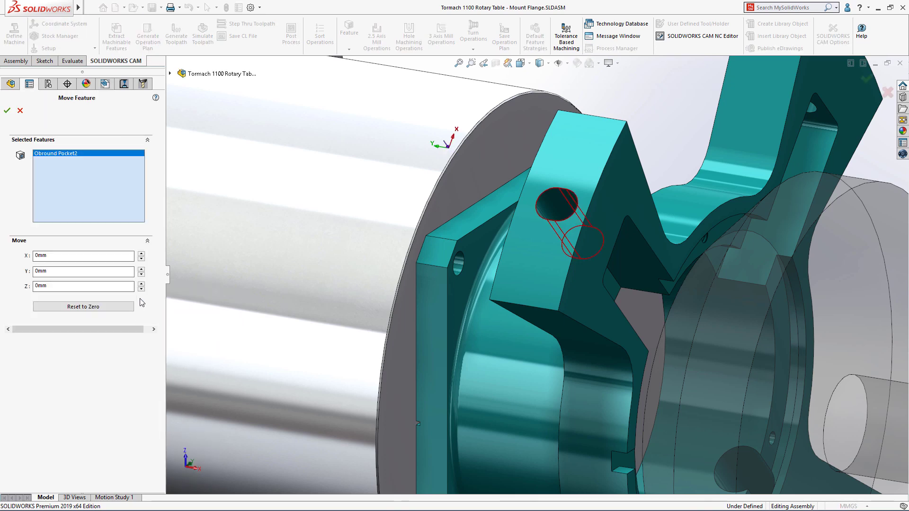
Try shifting Obround Pocket2 along X, from 2 mm in one direction to -3 mm in the other
{"action": "left_click", "coordinate": [141, 255]}
{"action": "left_click", "coordinate": [141, 260]}
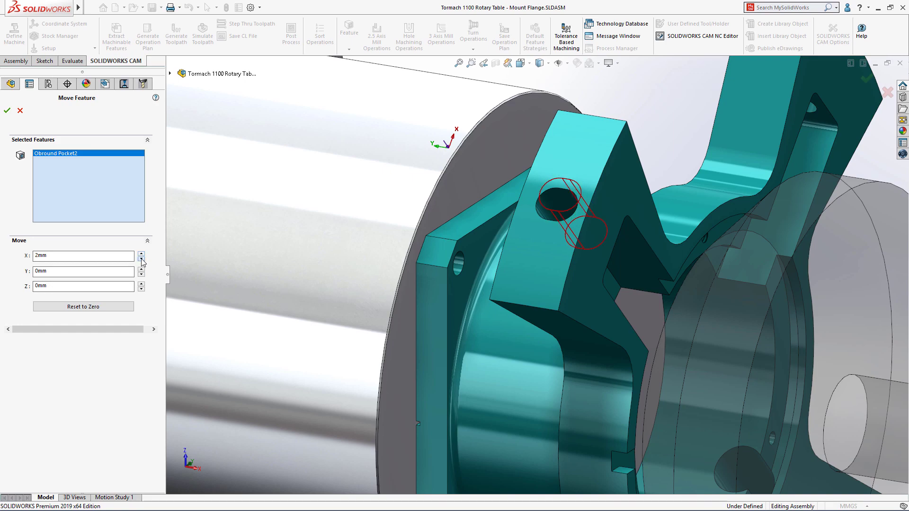
{"action": "left_click", "coordinate": [141, 260]}
{"action": "left_click", "coordinate": [141, 260]}
{"action": "left_click", "coordinate": [141, 260]}
{"action": "left_click", "coordinate": [141, 260]}
{"action": "left_click", "coordinate": [141, 260]}
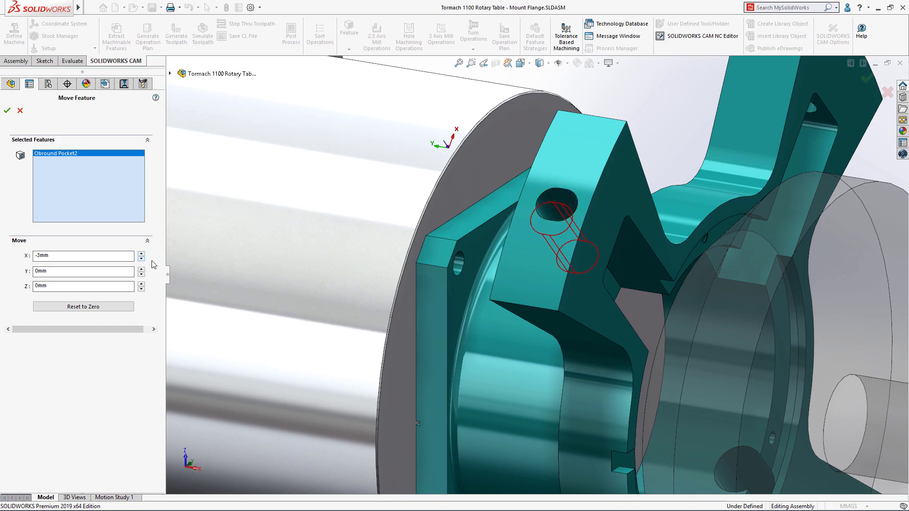
Set the X move of Obround Pocket2 to 0.5 mm, accept it and regenerate the feature's toolpath
{"action": "mouse_move", "coordinate": [543, 275]}
{"action": "middle_mouse_down"}
{"action": "mouse_move", "coordinate": [491, 267]}
{"action": "mouse_move", "coordinate": [543, 278]}
{"action": "middle_mouse_up"}
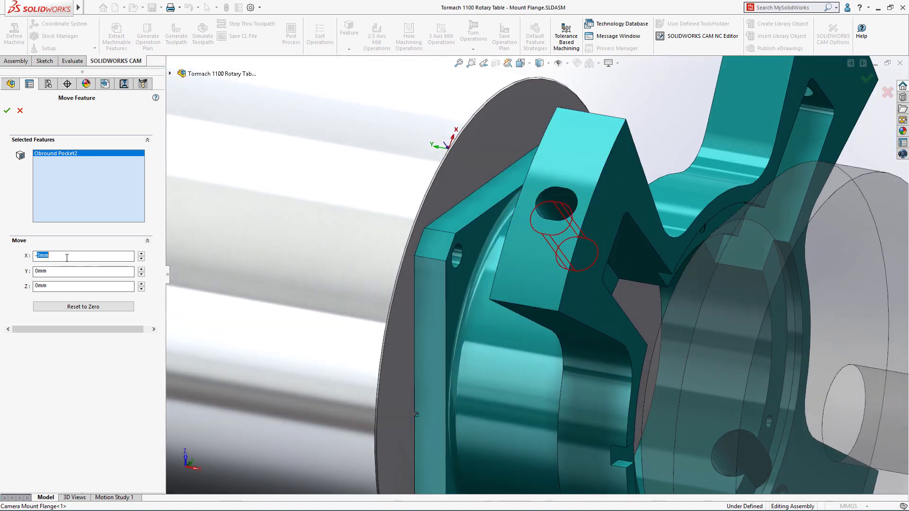
{"action": "type", "text": ".5mm"}
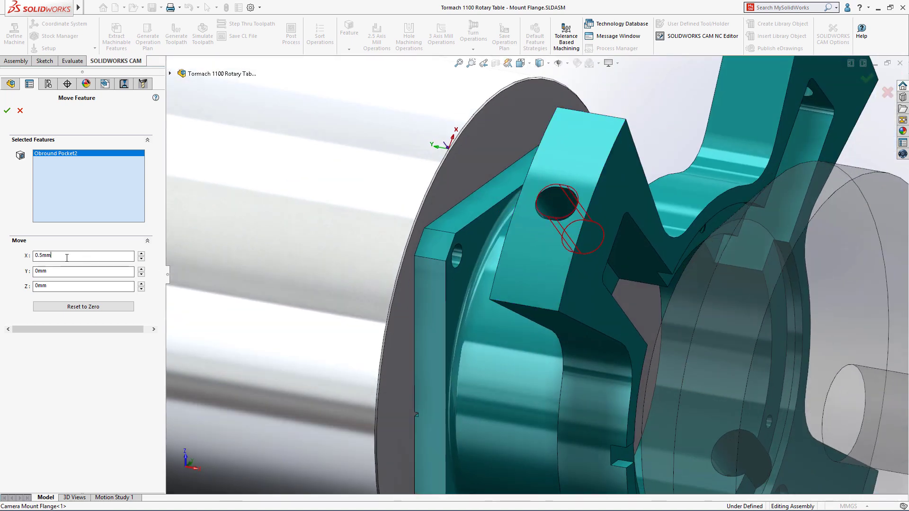
{"action": "left_click", "coordinate": [8, 111]}
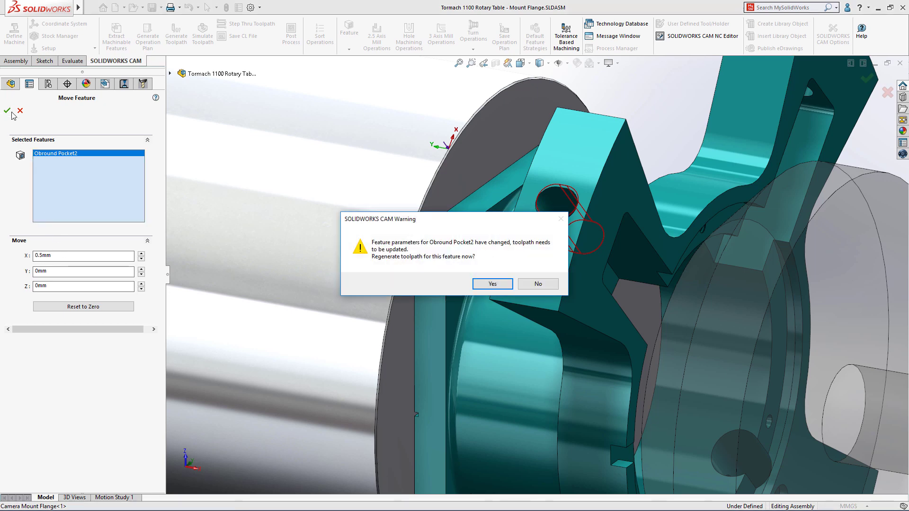
{"action": "left_click", "coordinate": [489, 286]}
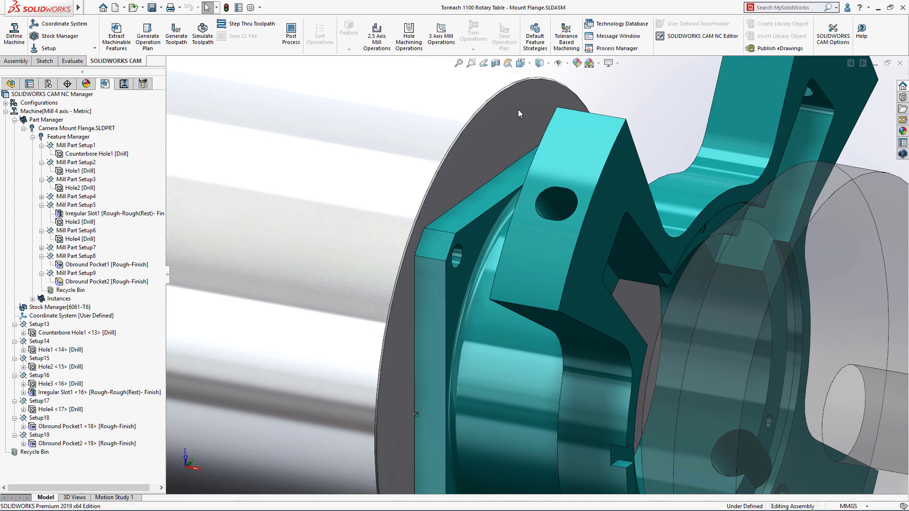
Switch to the saved STOCK view and run the toolpath simulation through to the end
{"action": "left_click", "coordinate": [529, 64]}
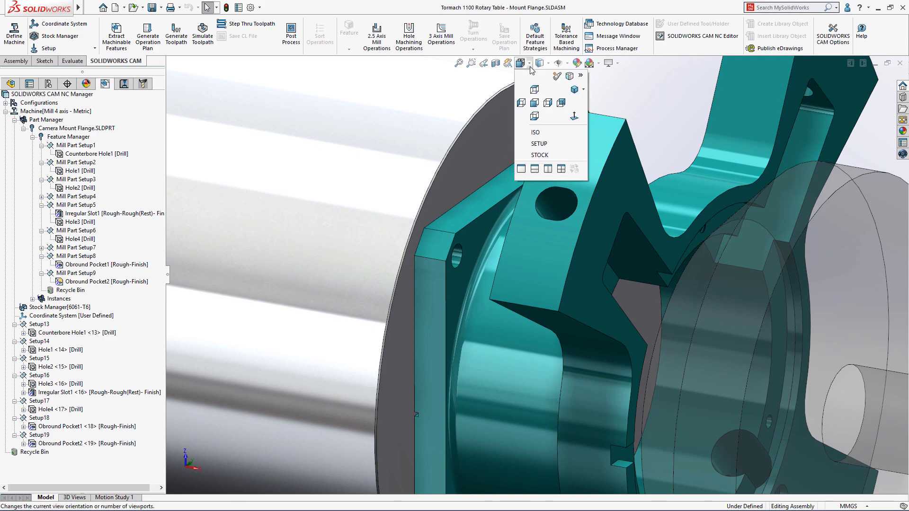
{"action": "left_click", "coordinate": [540, 155]}
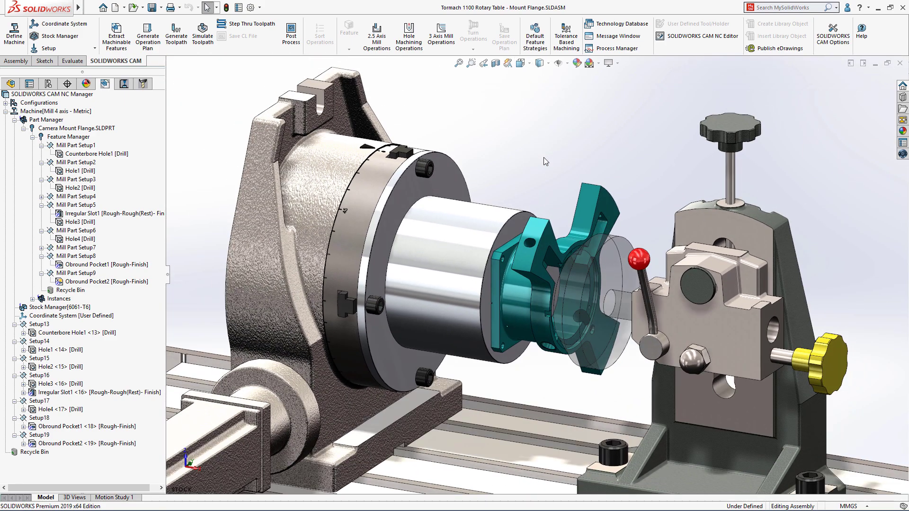
{"action": "left_click", "coordinate": [203, 36]}
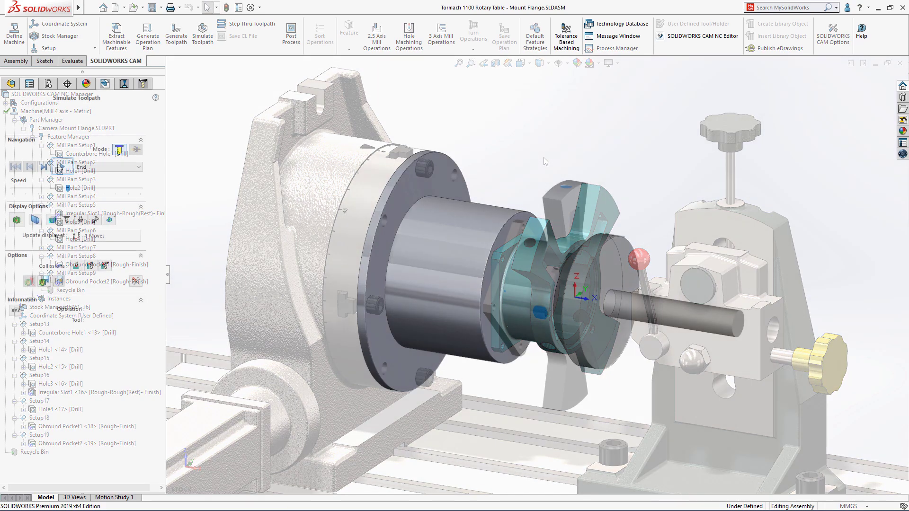
{"action": "left_click", "coordinate": [59, 168]}
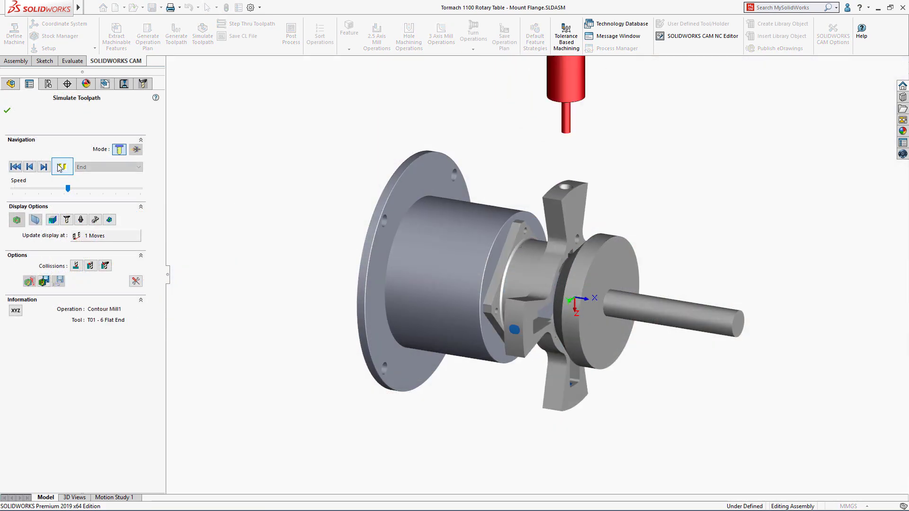